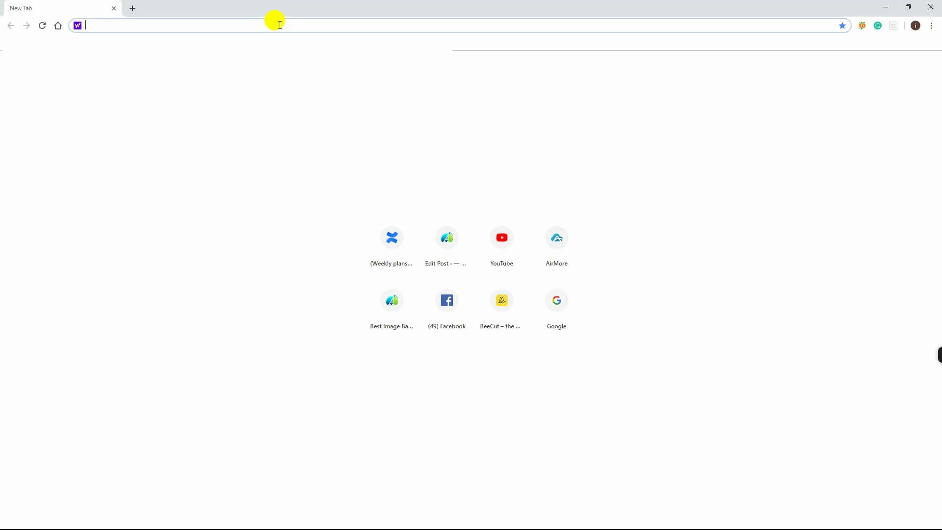
type("apowers")
Open Apowersoft's Online Watermark Remover and upload bryan dance.mp4 from the Ivy videos lightmv folder
left_click(264, 36)
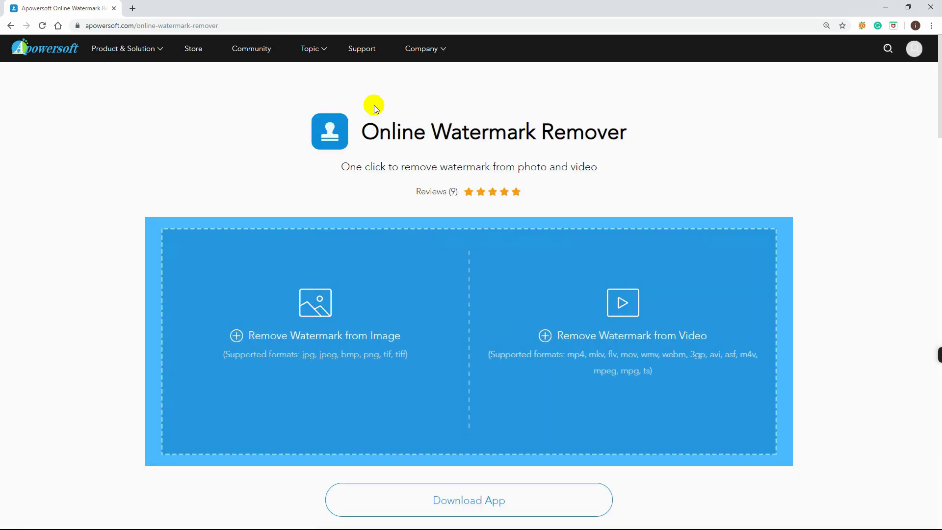
left_click(625, 299)
left_click(35, 155)
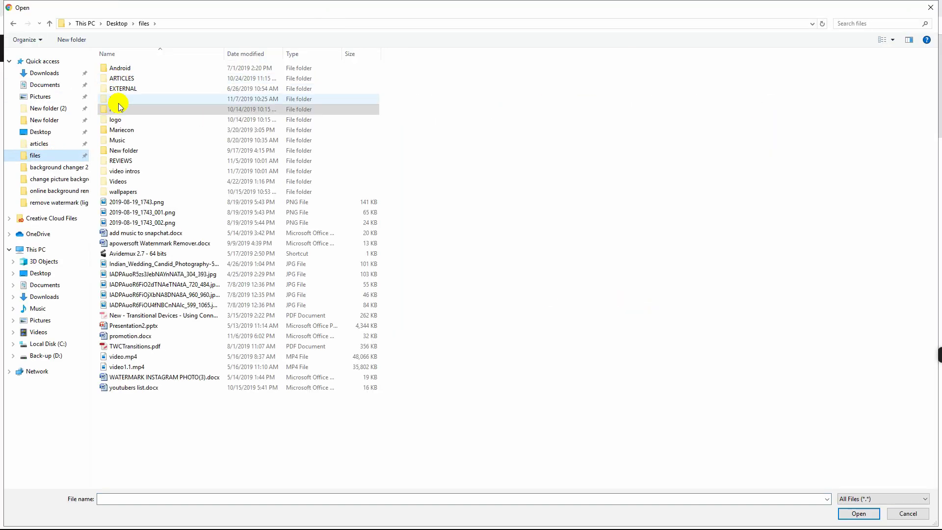
double_click(122, 100)
double_click(118, 170)
double_click(126, 200)
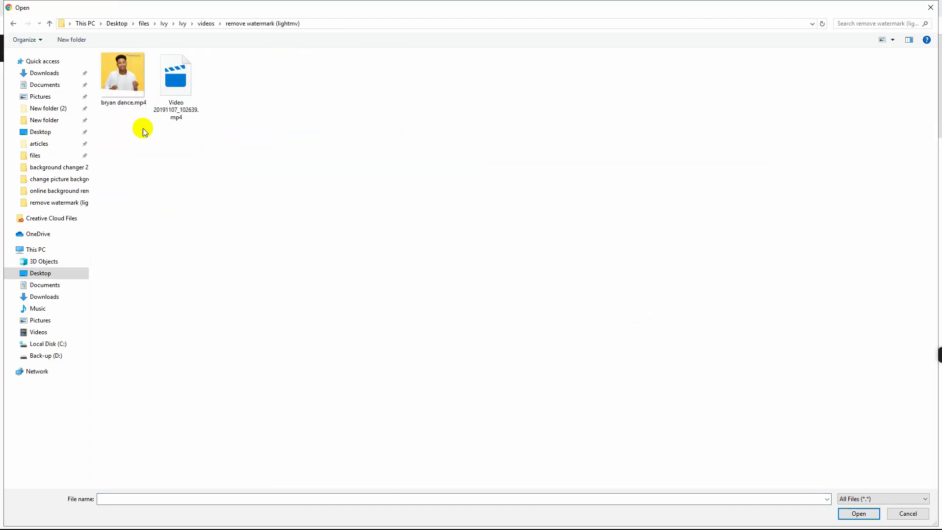
left_click(857, 514)
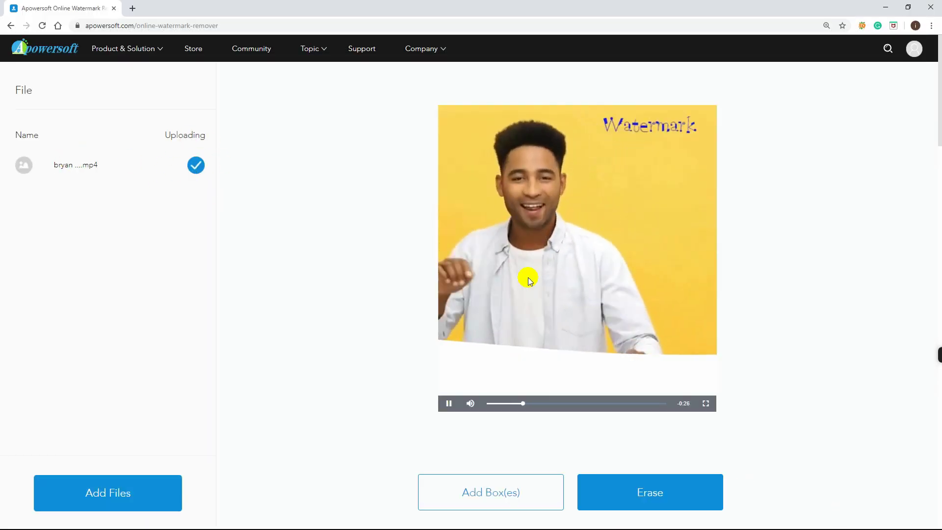
Fit a selection box tightly over the top-right 'Watermark' text and erase it
left_click(481, 491)
left_click_drag(535, 176, 618, 126)
left_click_drag(638, 158, 702, 137)
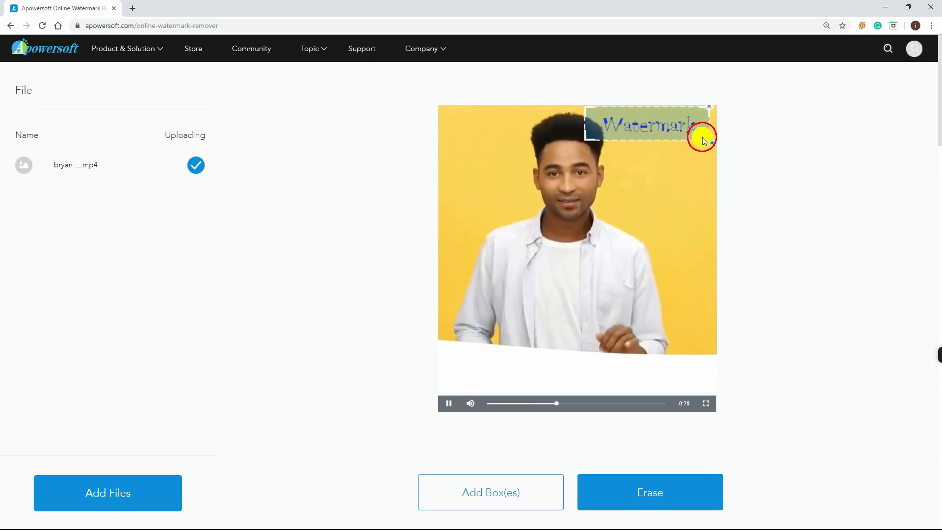
mouse_move(589, 138)
left_mouse_down()
mouse_move(603, 133)
mouse_move(603, 112)
left_mouse_up()
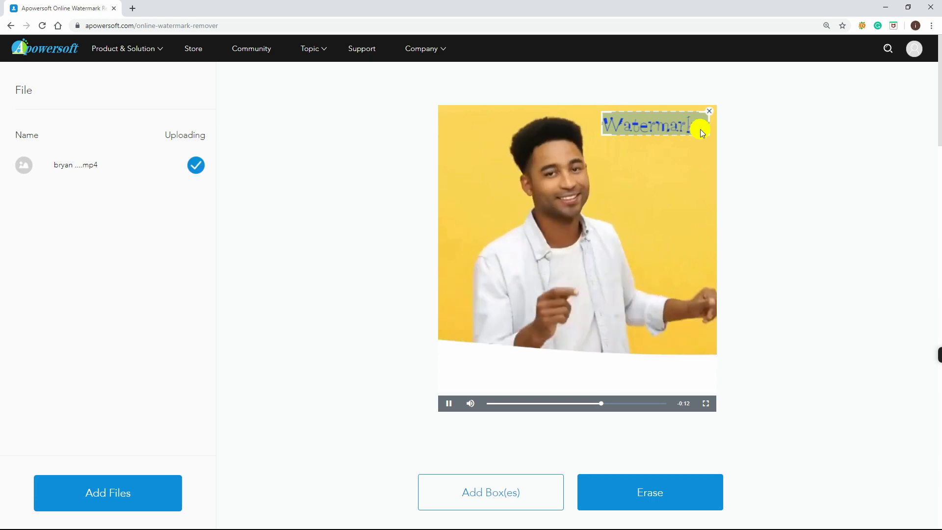
left_click_drag(700, 129, 692, 131)
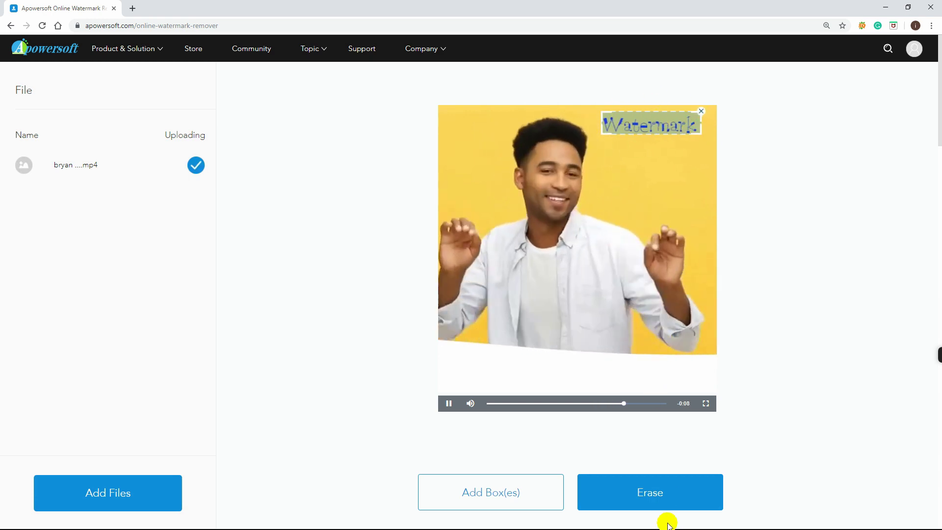
left_click(642, 492)
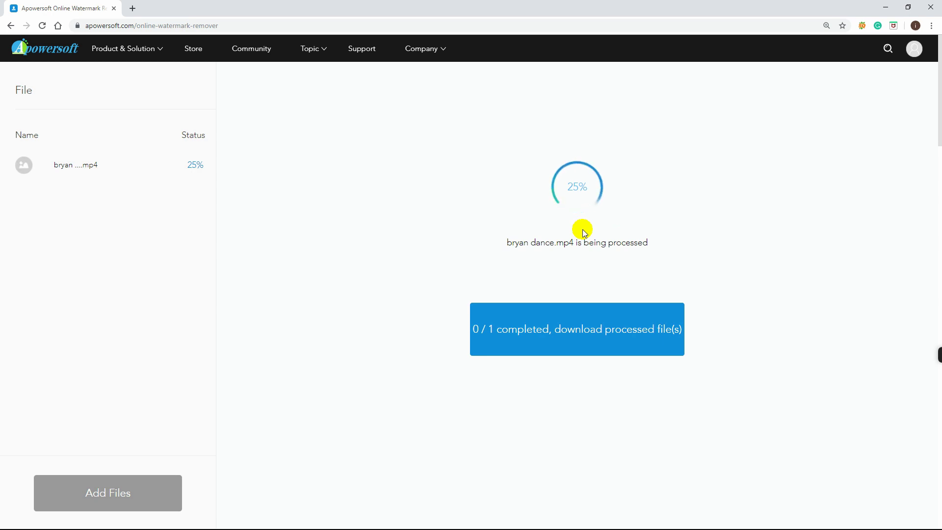
Download the finished watermark-free bryan dance.mp4 from the '1 / 1 completed' button
left_click(589, 310)
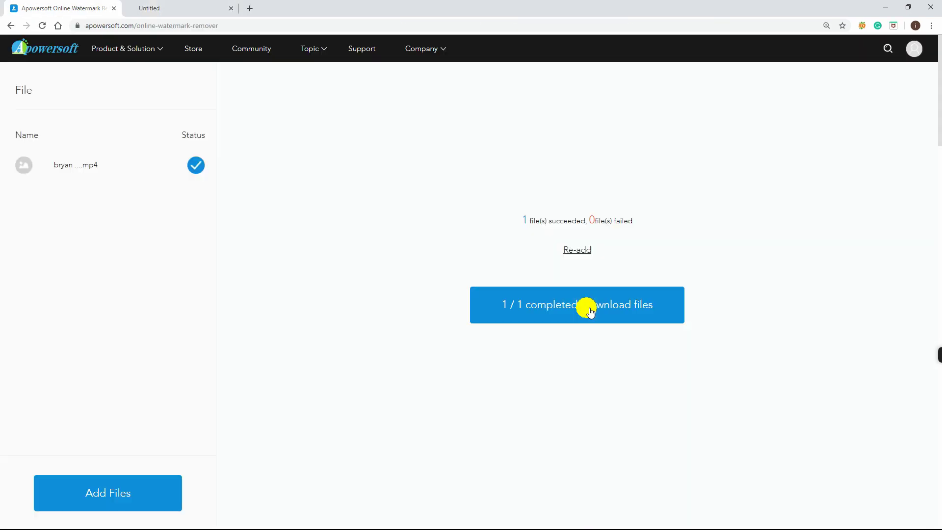